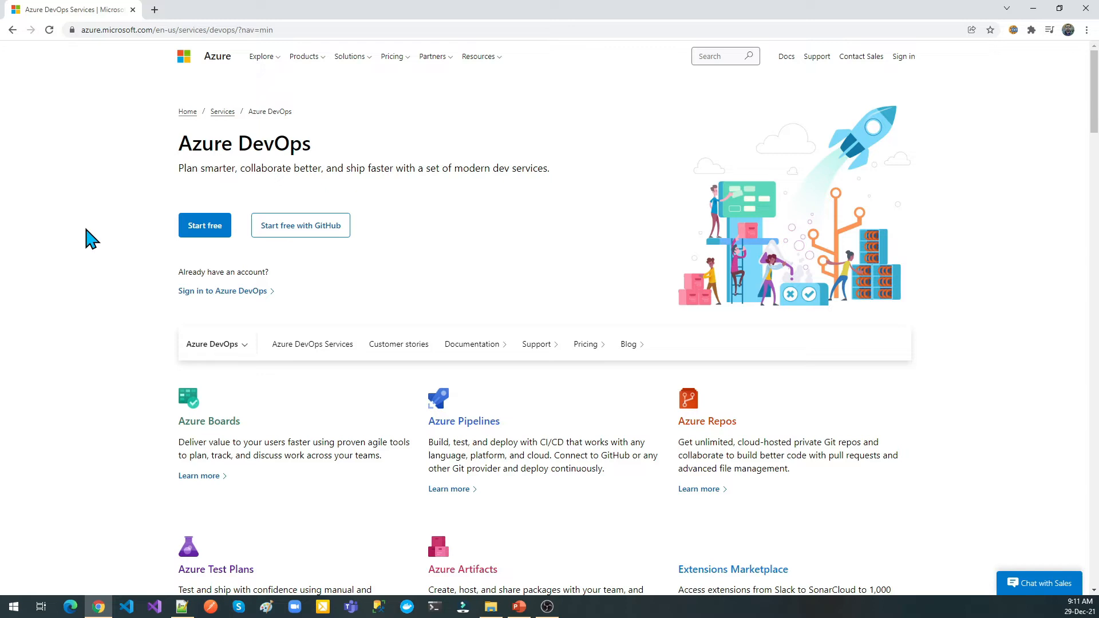
Sign in to Azure DevOps and look at the existing organization's name and address.
click(218, 292)
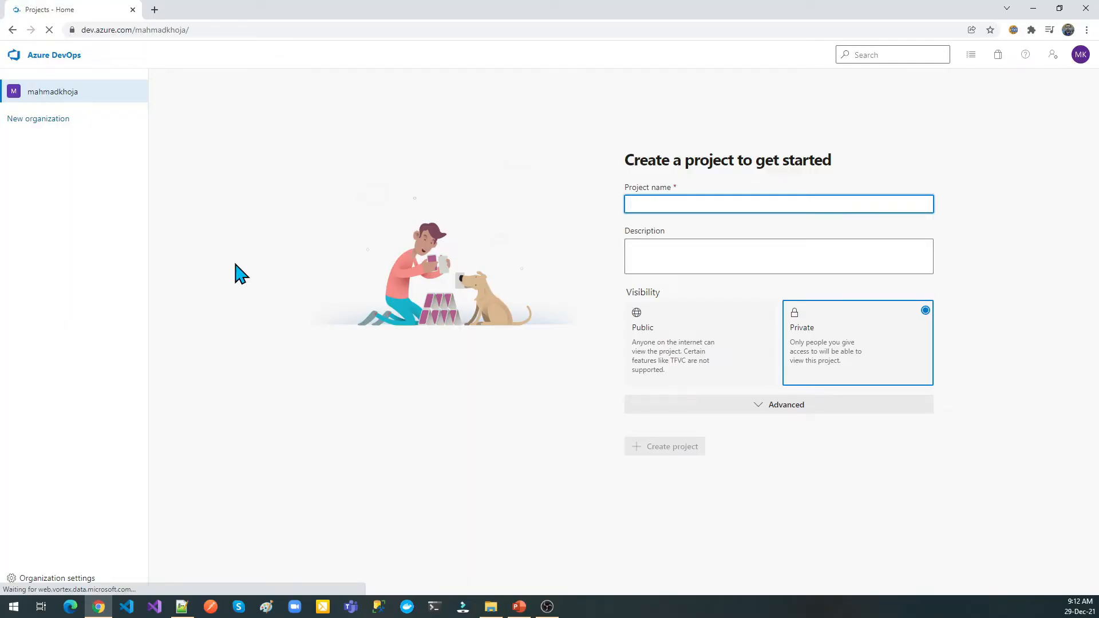
double_click(165, 30)
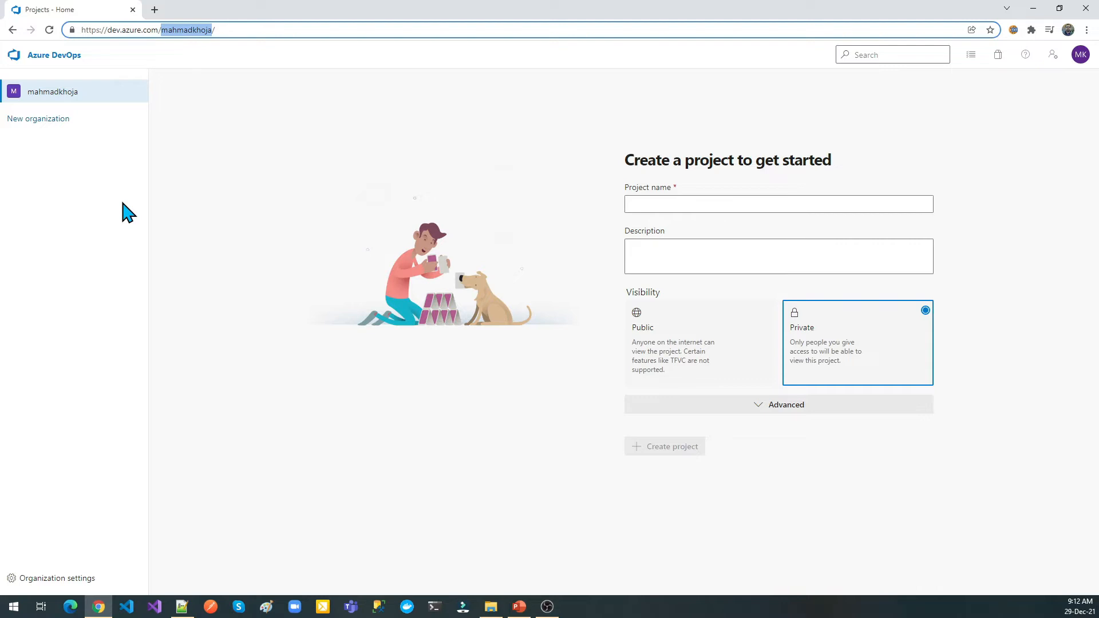
click(56, 95)
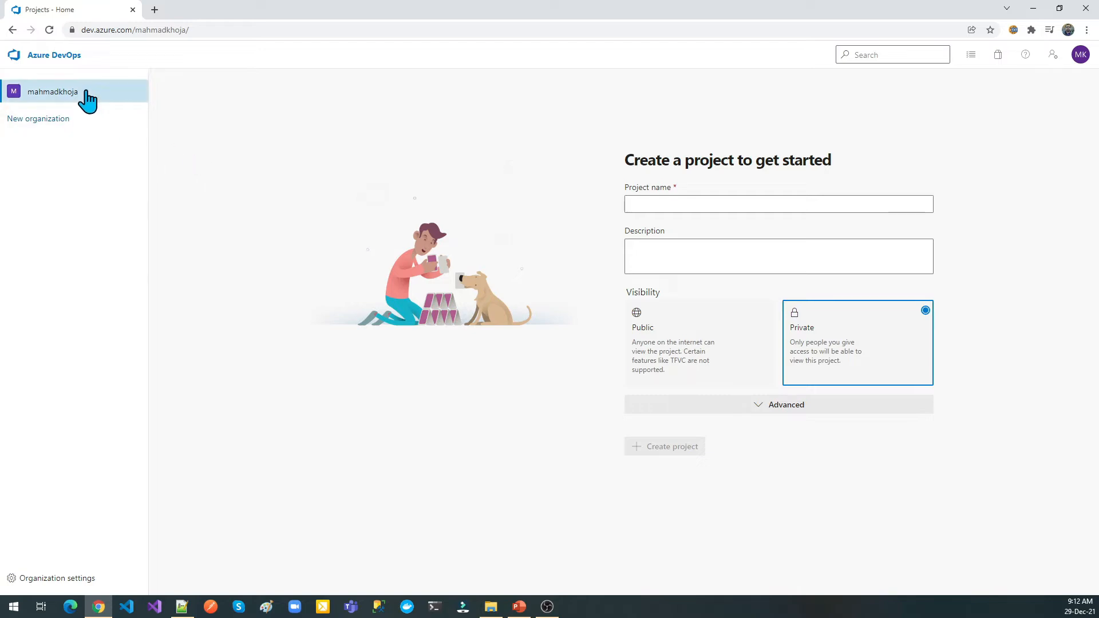
drag(81, 100, 148, 140)
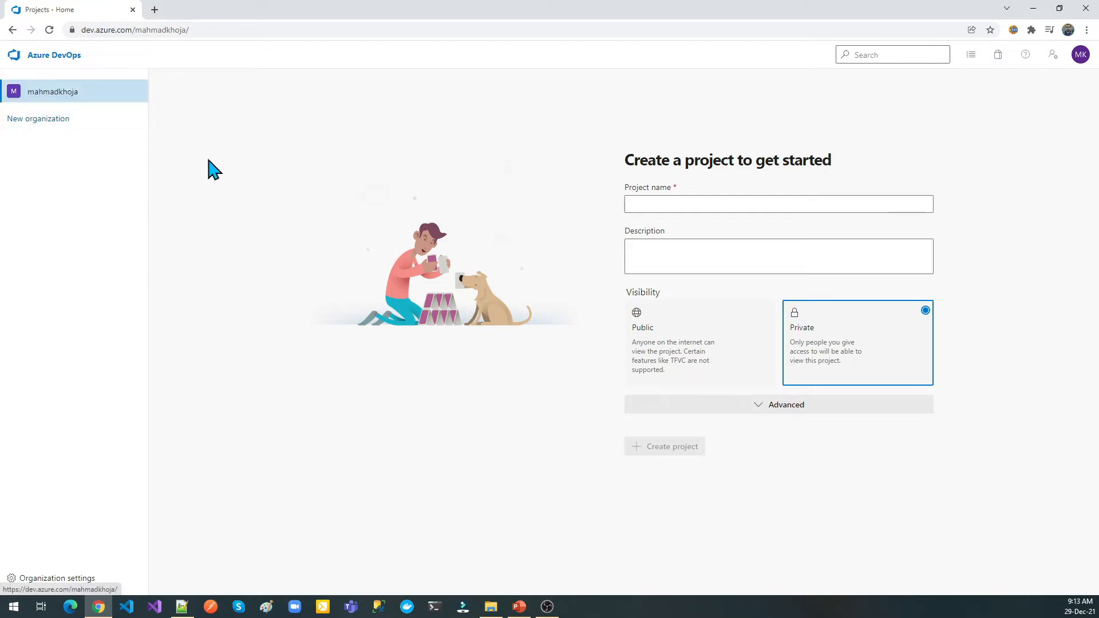
Start creating a new Azure DevOps organization and name it fastturtle.
click(61, 127)
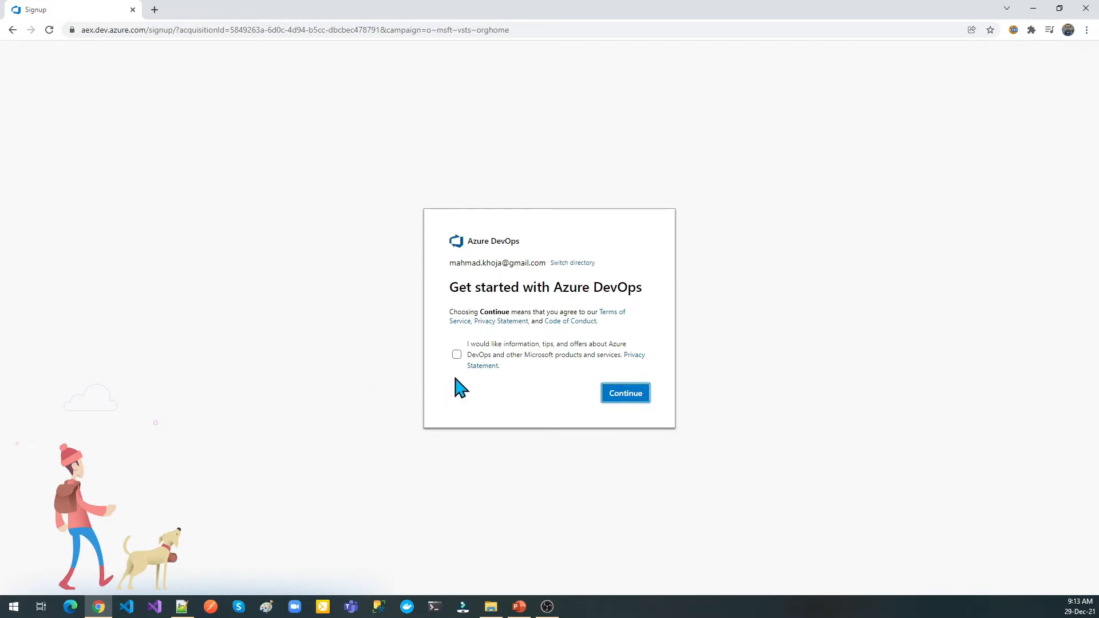
click(627, 394)
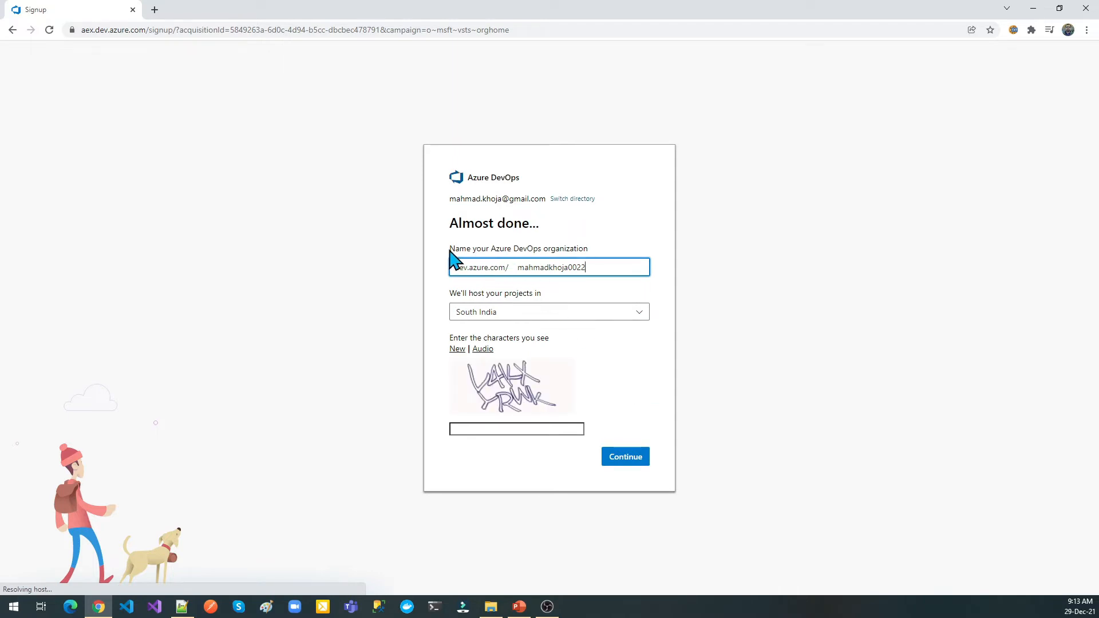
drag(450, 250, 588, 258)
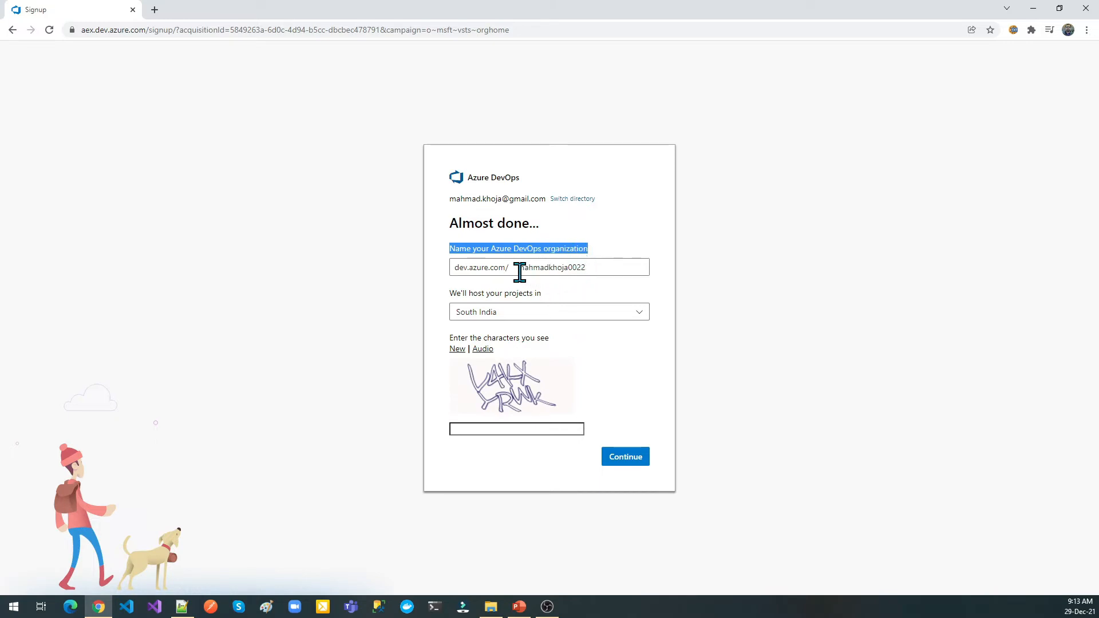
drag(518, 269, 587, 273)
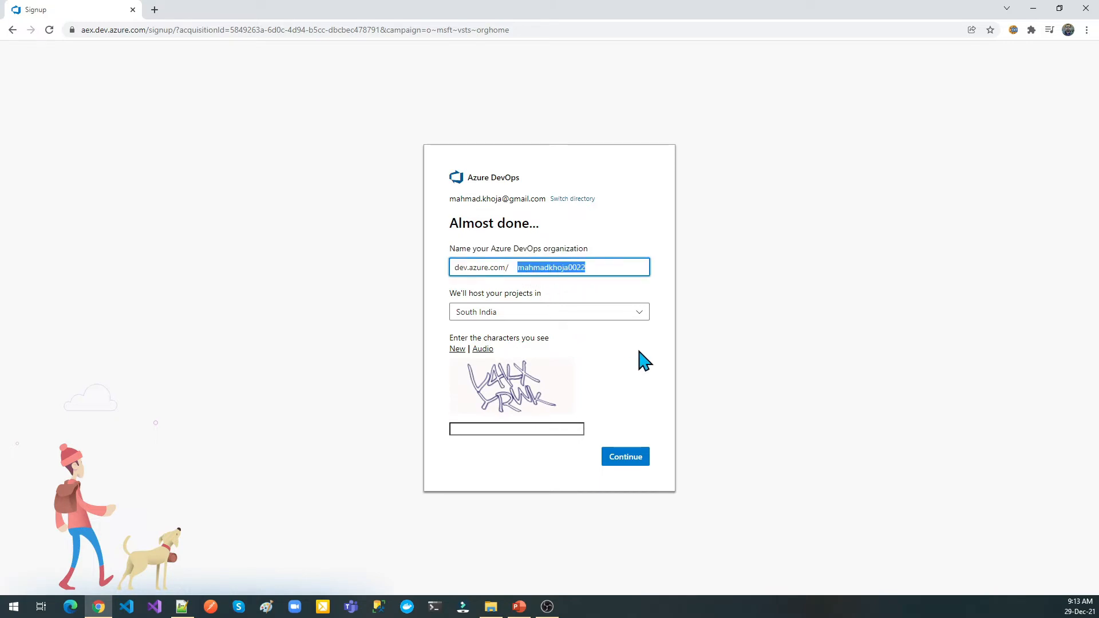
text(f)
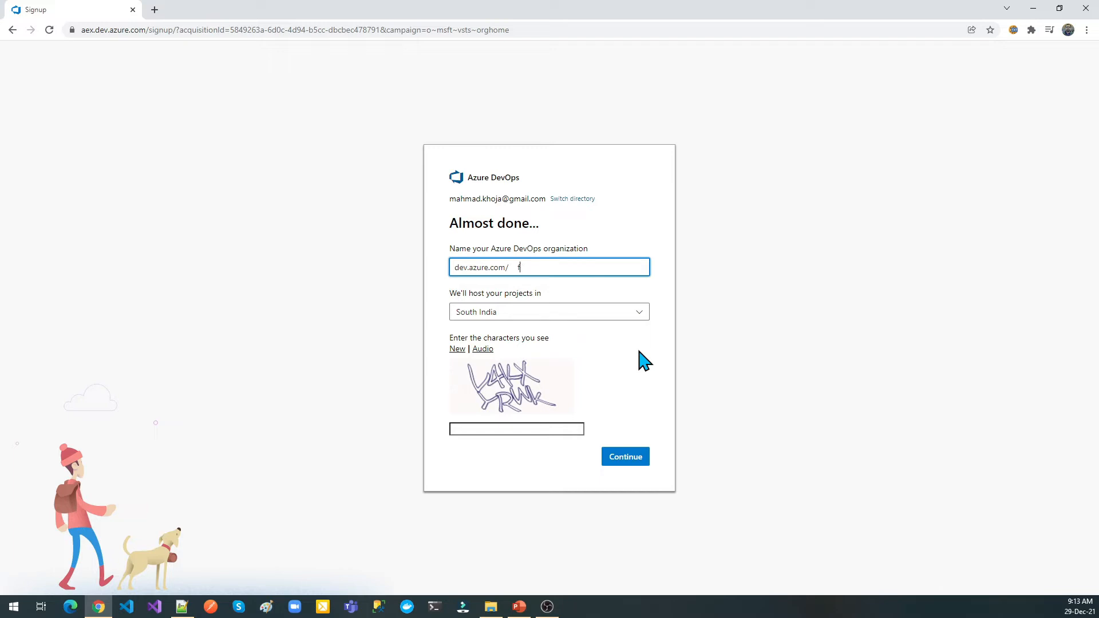
text(astturtle)
Keep South India as the hosting region, fill in the captcha characters and submit the new organization.
click(534, 315)
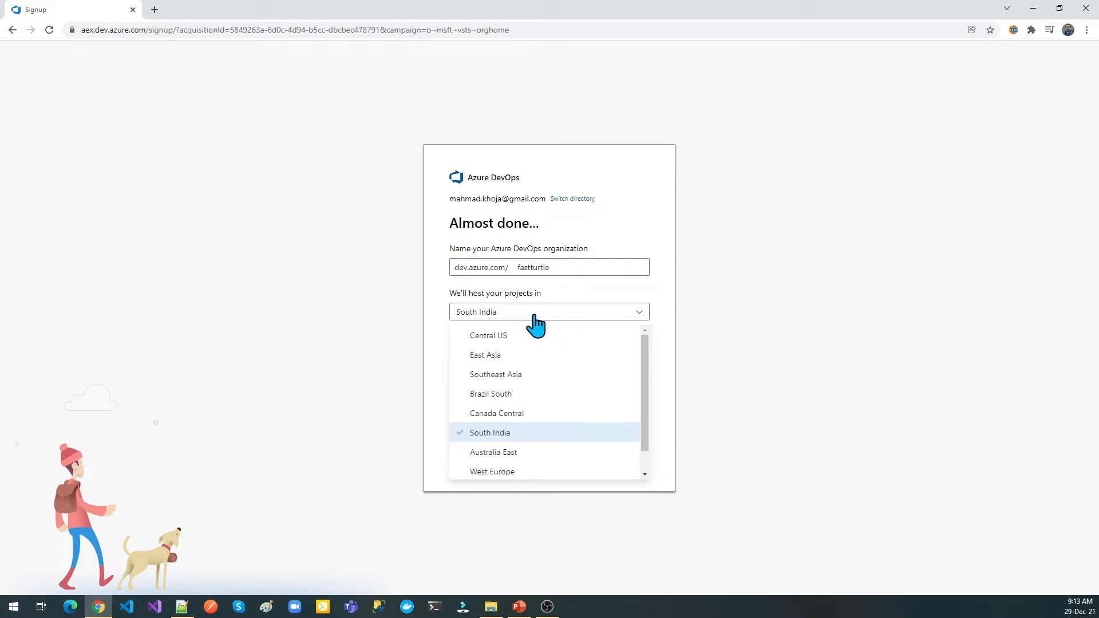
click(674, 329)
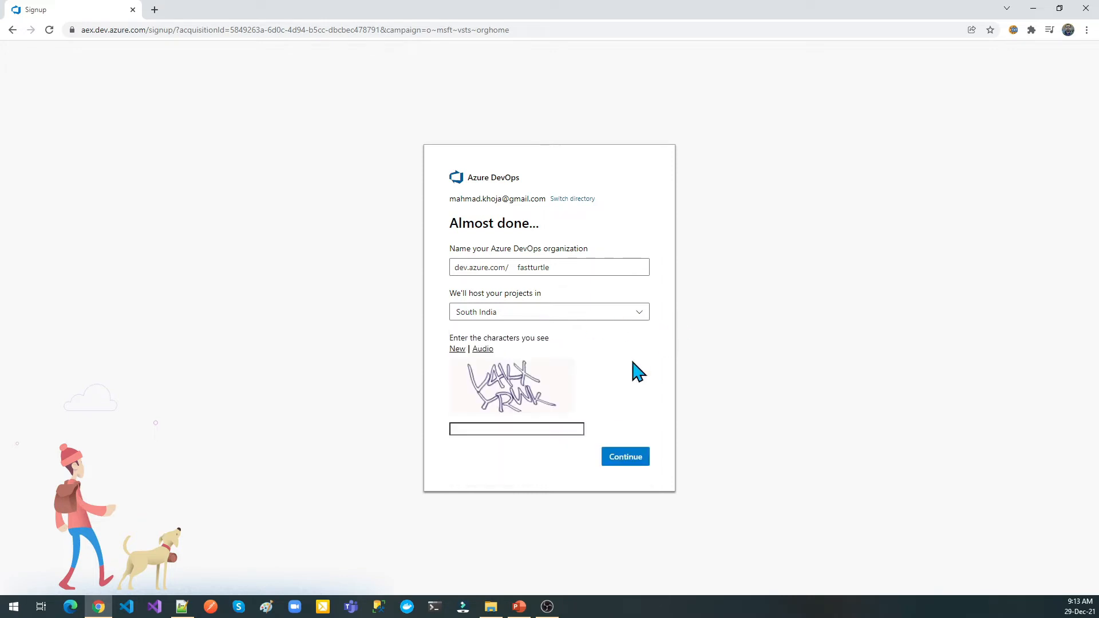
click(517, 432)
text(V4KXYRWK)
click(627, 458)
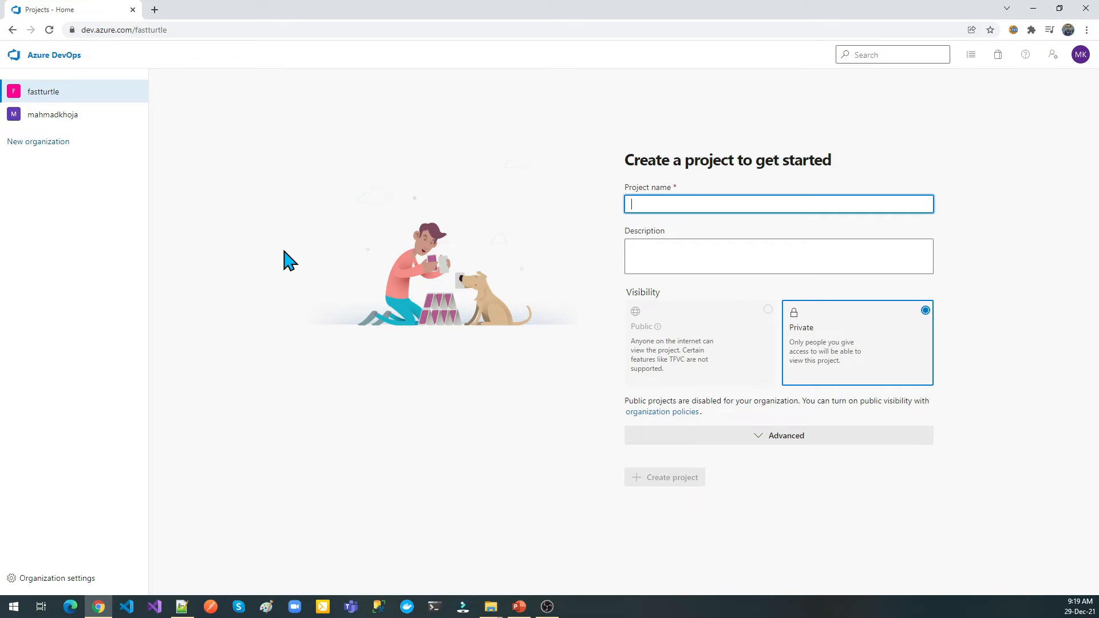
Name the new project FastTurtleApp with the description "Fast Turtle MVC .NET CORE APP", keeping its visibility Private.
text(FastTurtleApp)
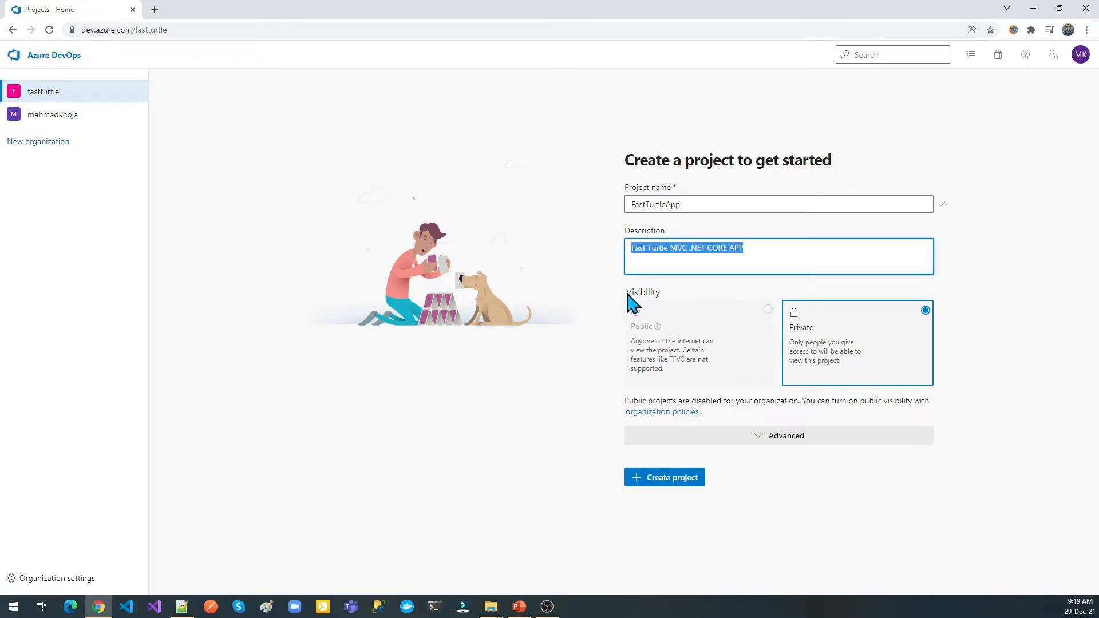
drag(628, 296, 665, 296)
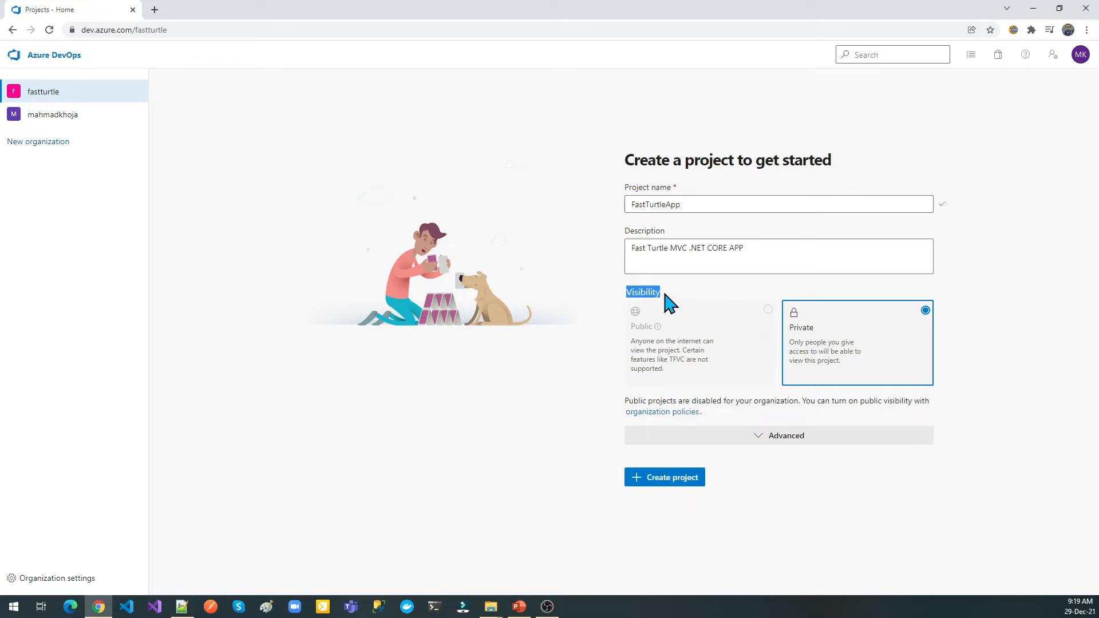
click(643, 296)
Create the project with Git version control and the Basic work item process.
click(788, 444)
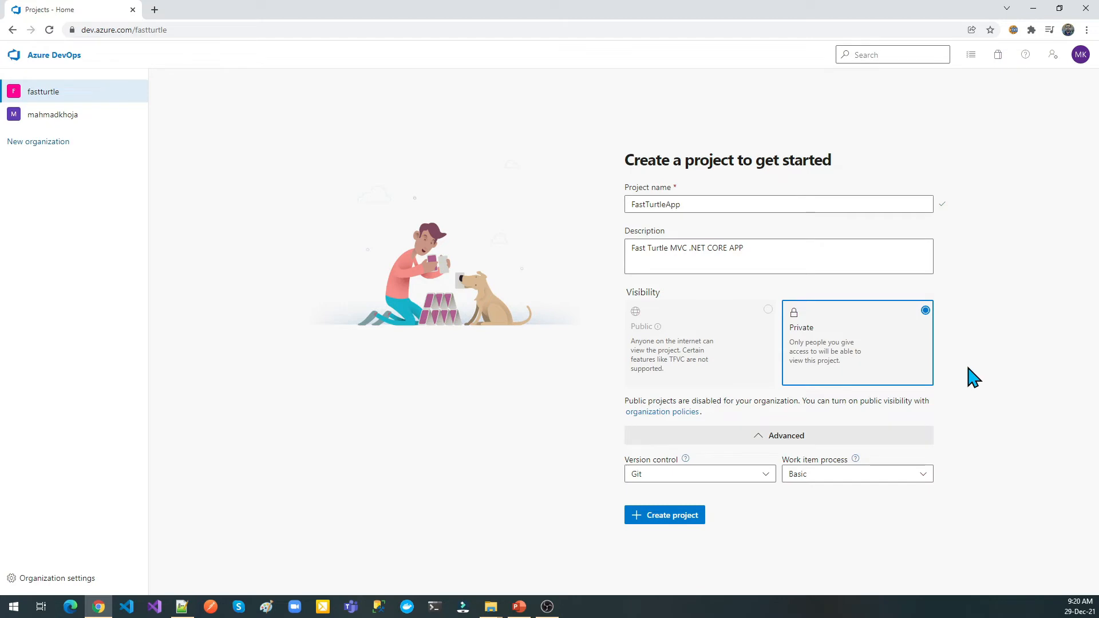
click(732, 486)
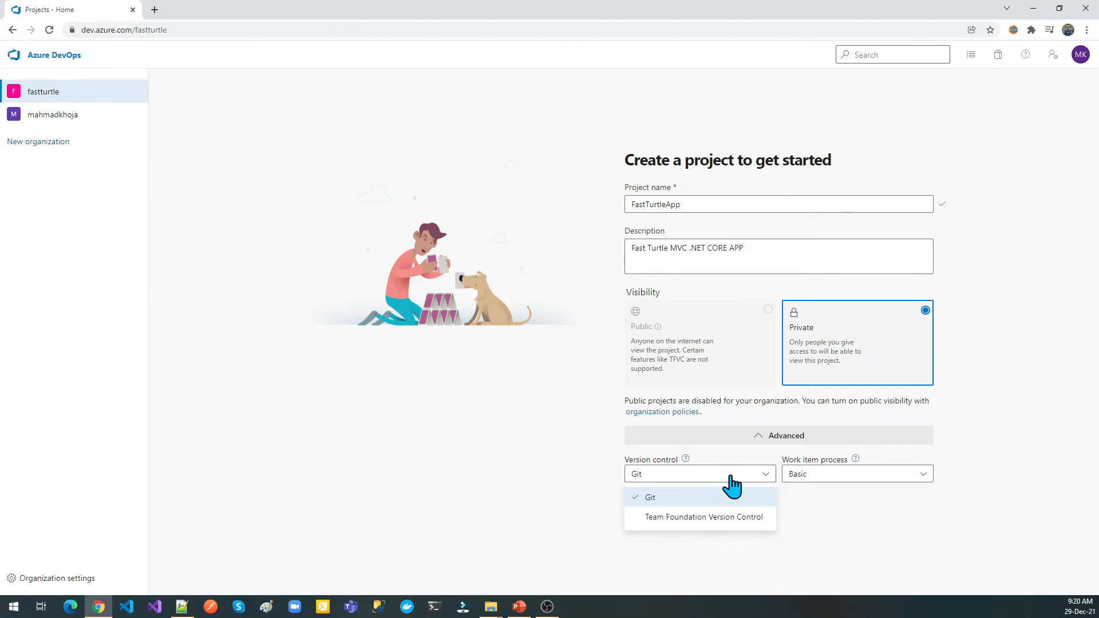
click(650, 498)
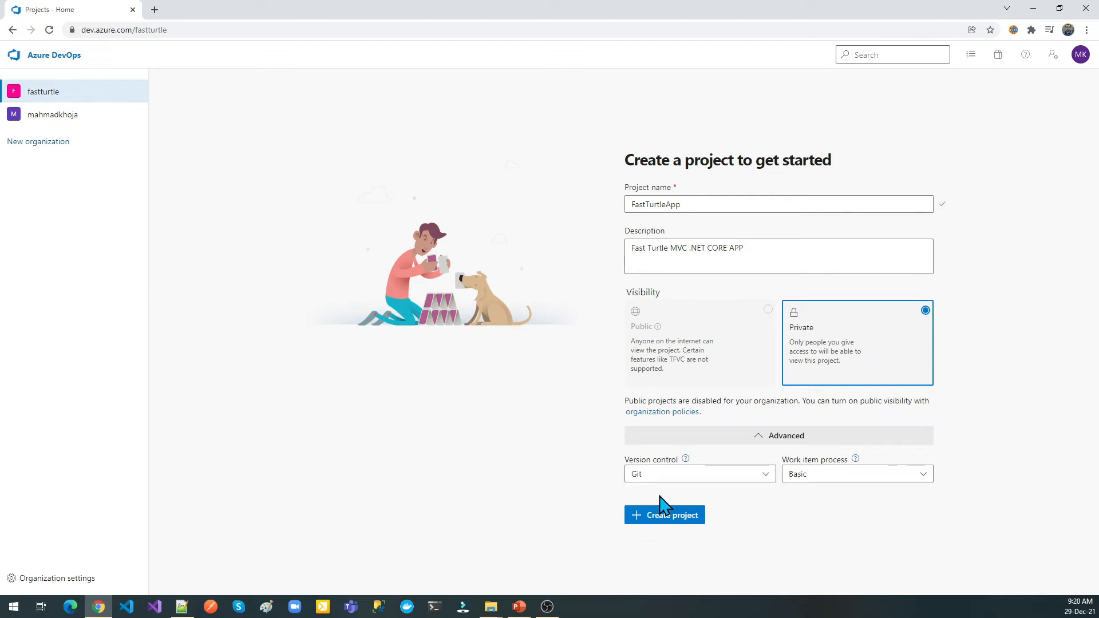
click(817, 480)
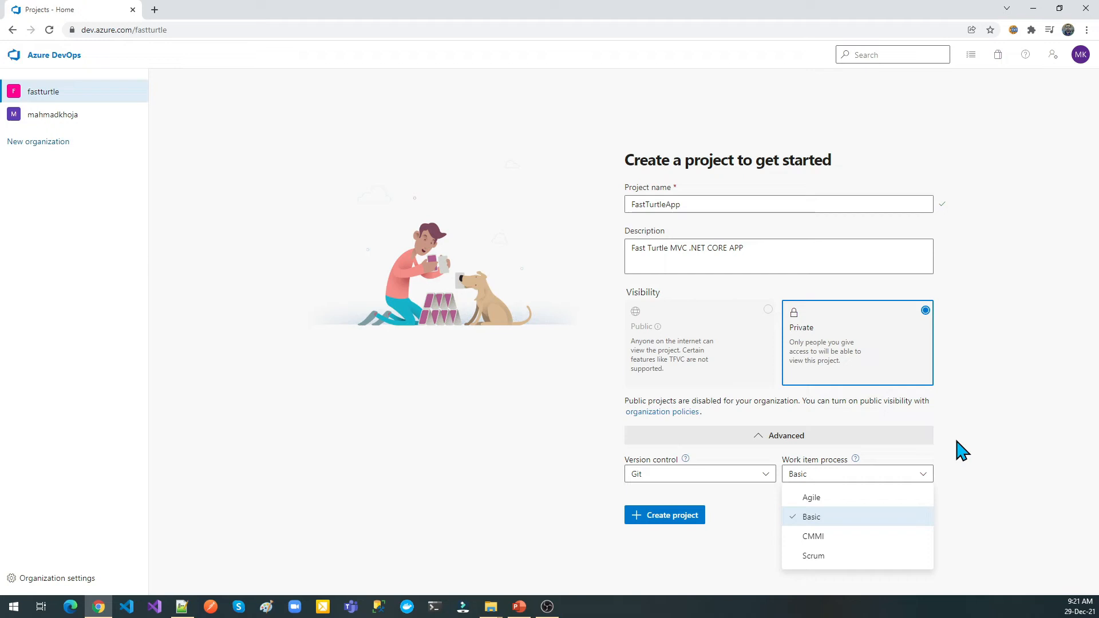
click(957, 455)
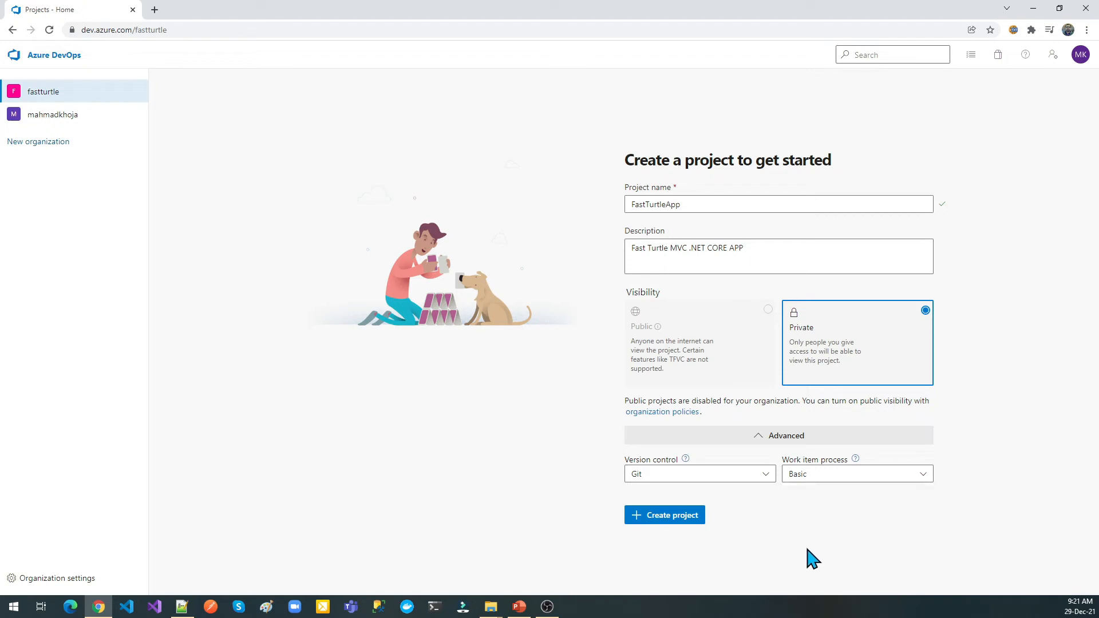
click(683, 529)
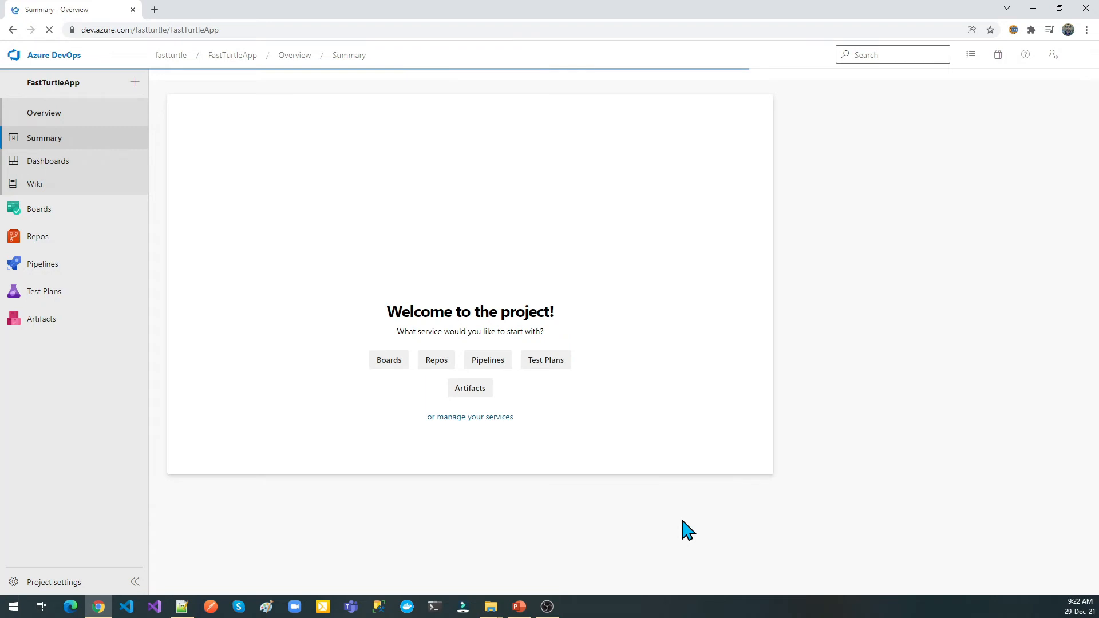
Open the project's Repos files page and look over the repository setup and selection options.
drag(387, 357, 556, 360)
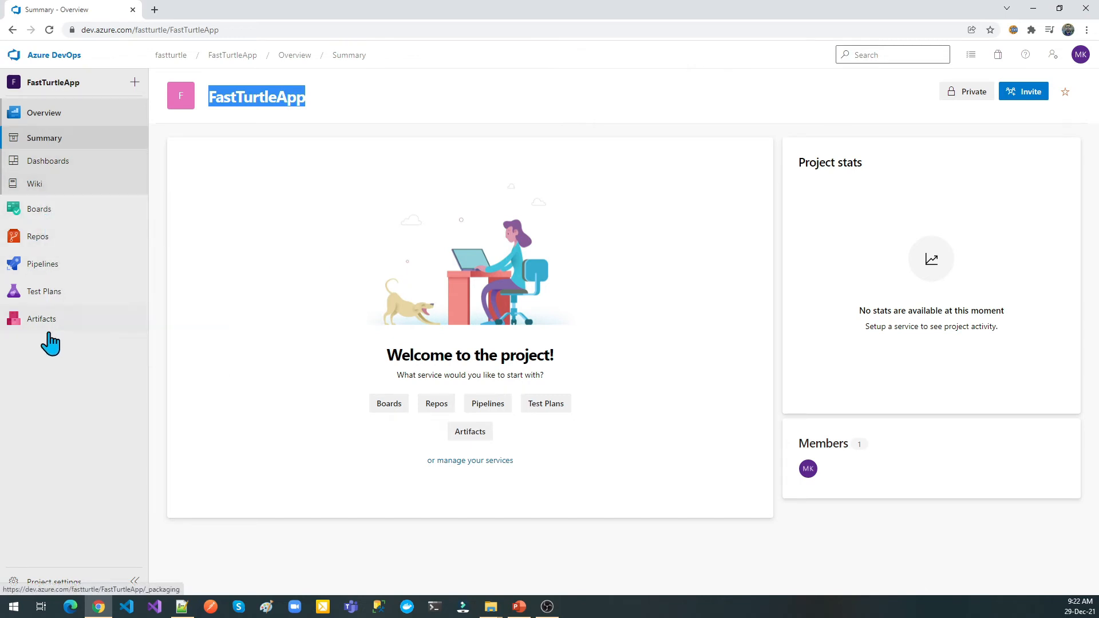
mouse_move(59, 221)
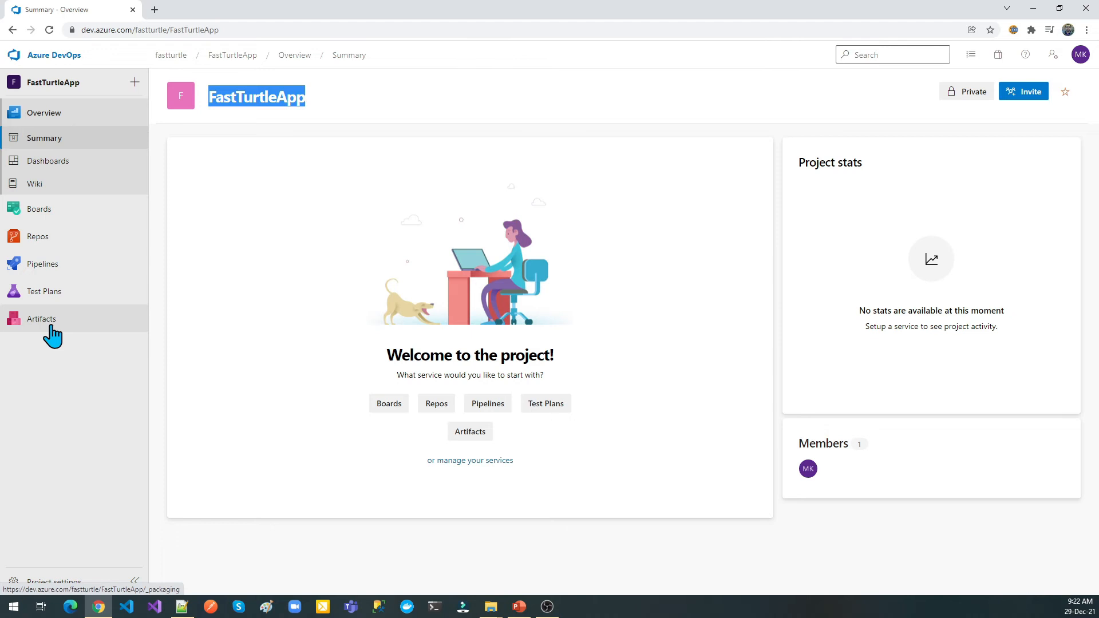
click(38, 236)
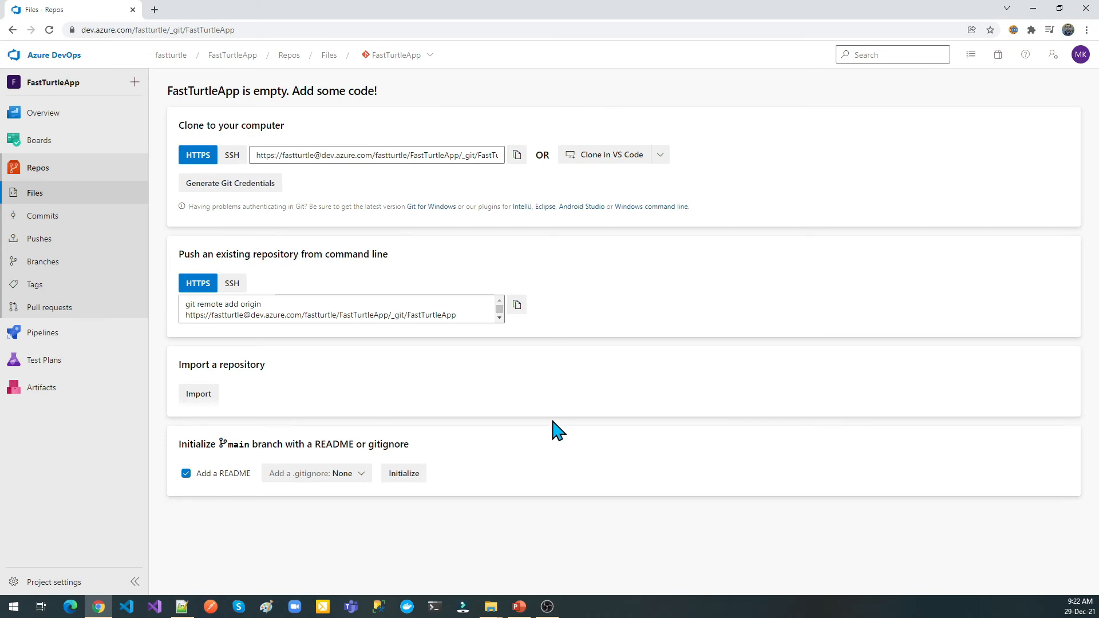
drag(184, 304, 197, 305)
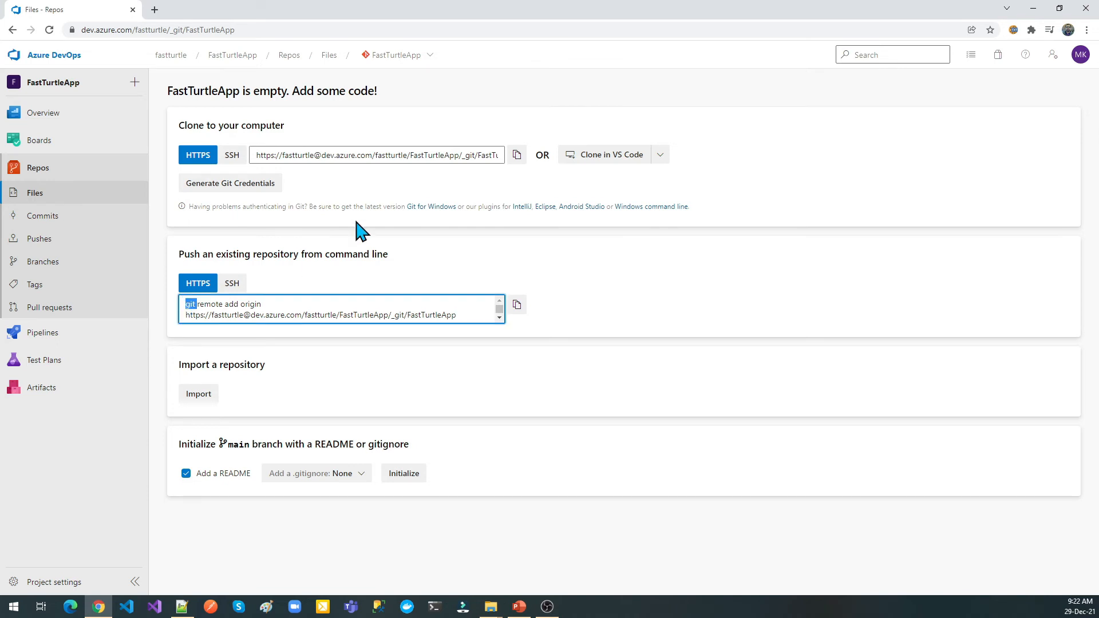
click(431, 57)
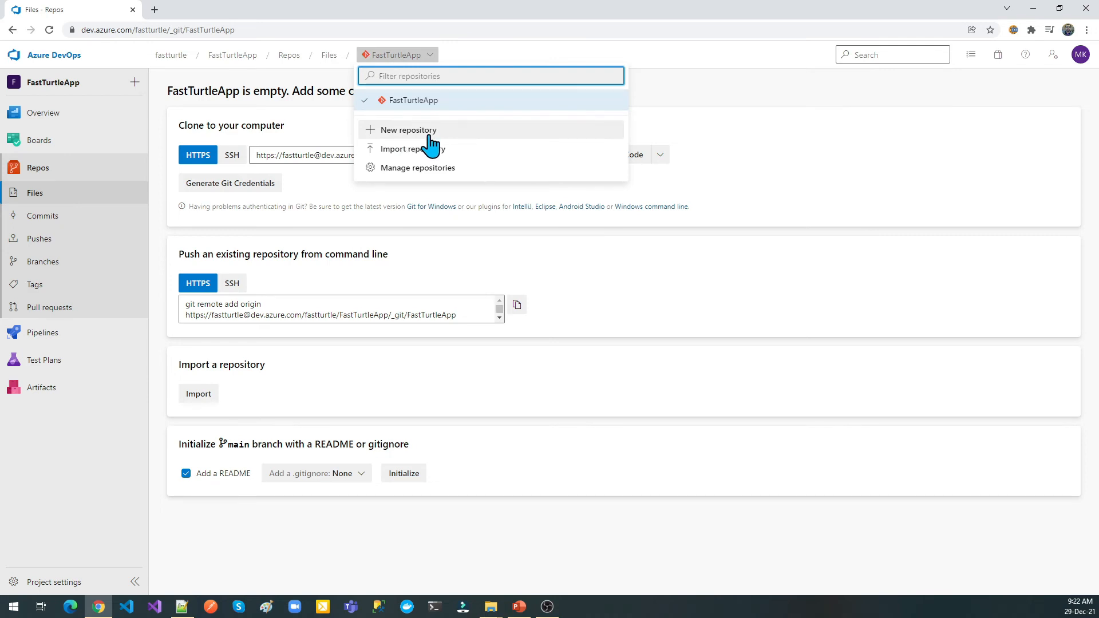
click(761, 386)
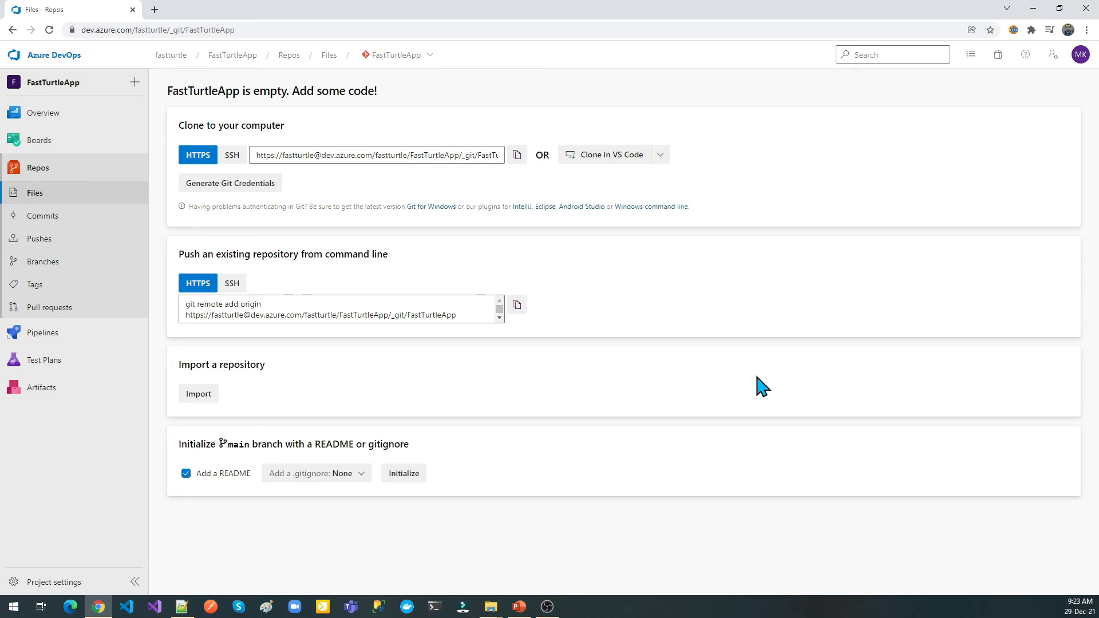
Exclude the README and choose the VisualStudio .gitignore template for the main branch.
click(218, 479)
click(347, 474)
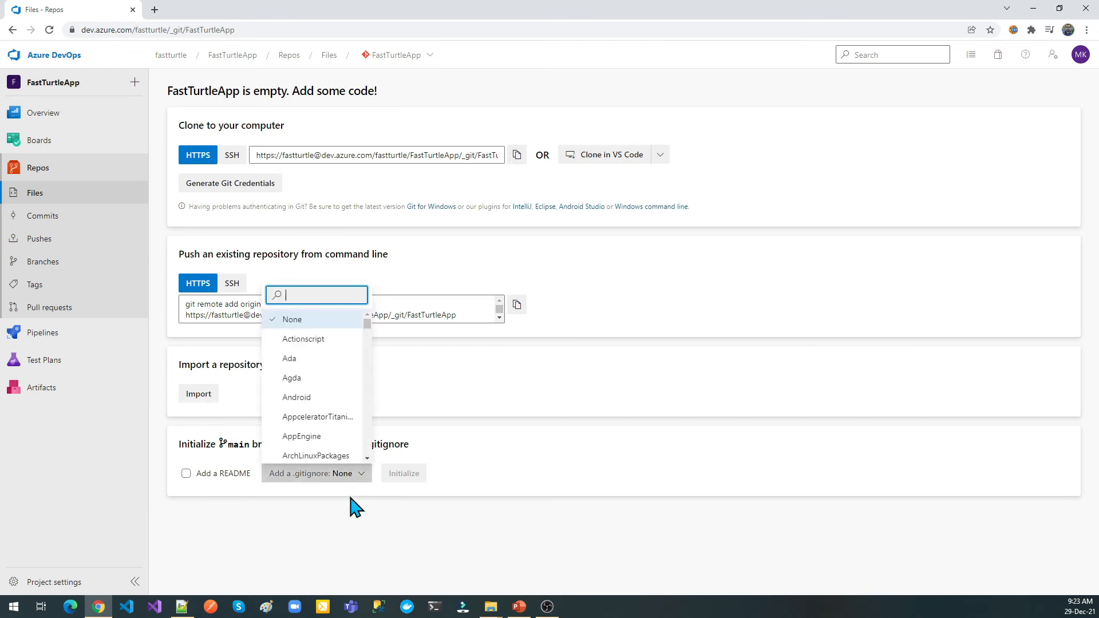
click(352, 518)
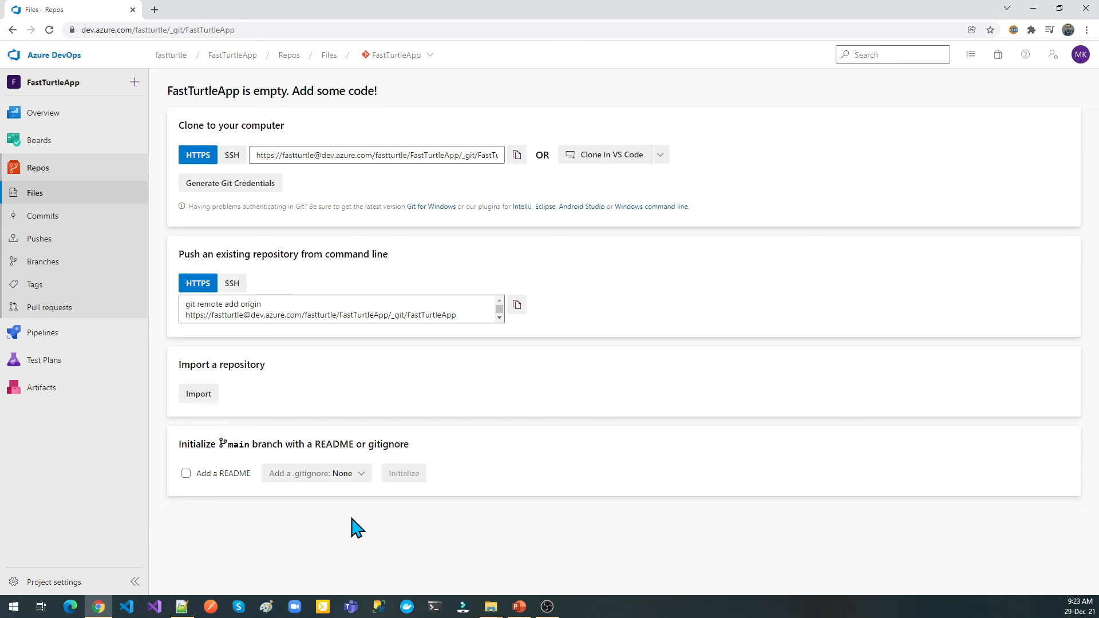
click(346, 480)
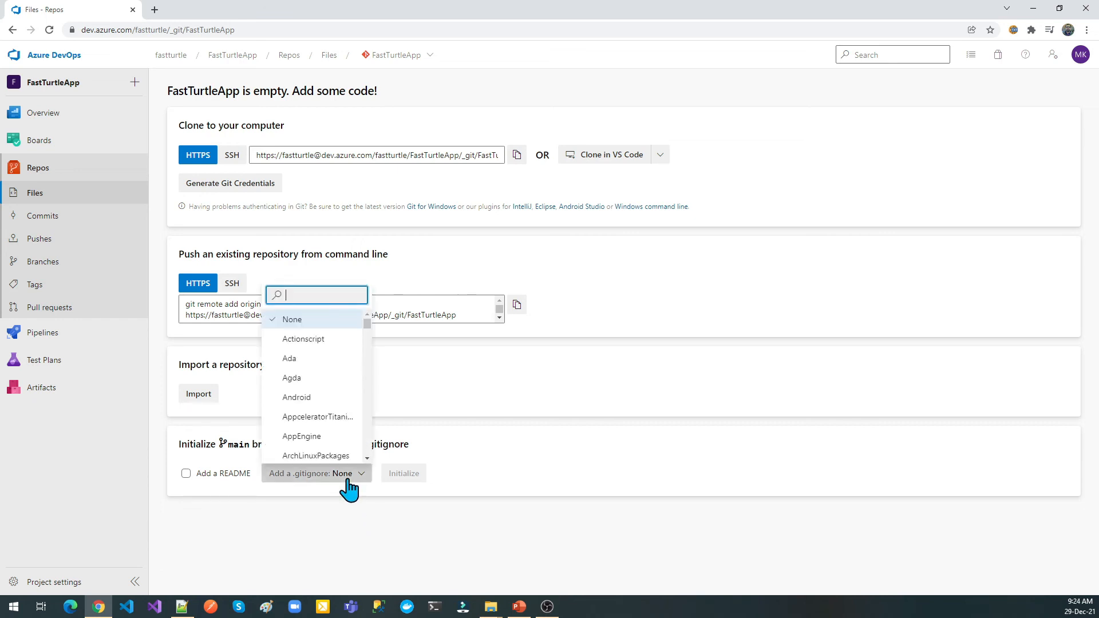
text(visu)
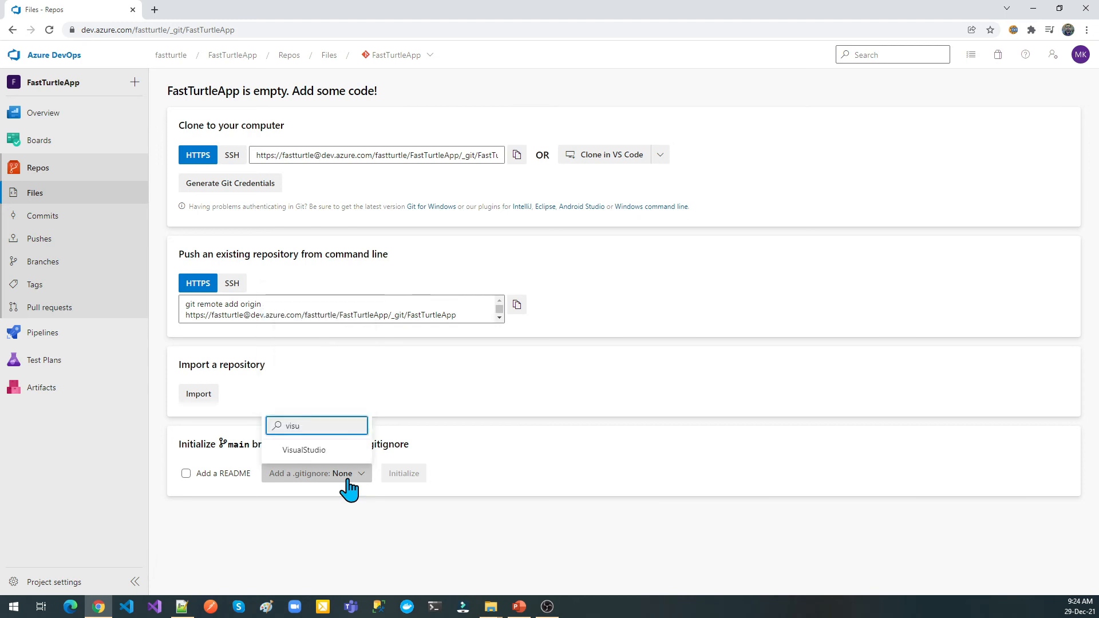
click(307, 452)
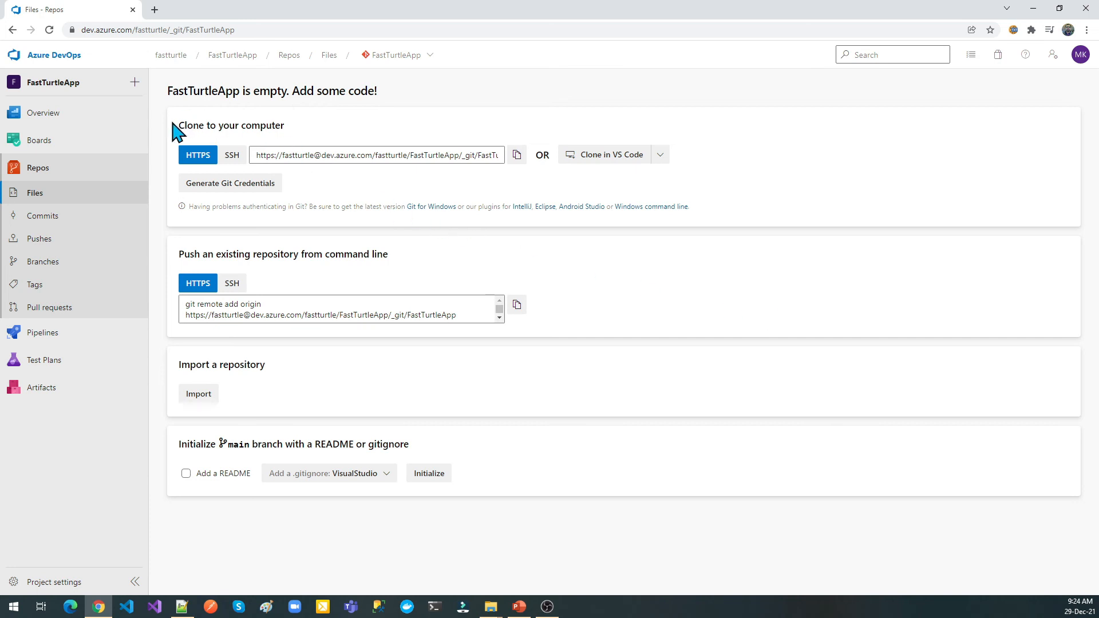
Review the clone and push options, and initialize the repository's main branch.
drag(181, 124, 294, 135)
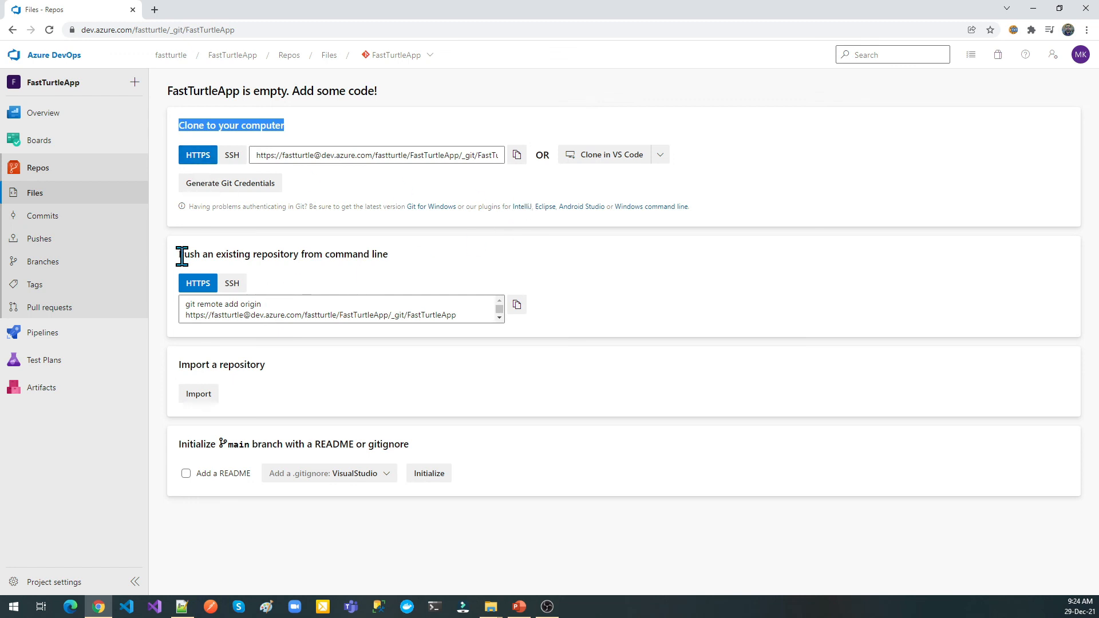
drag(181, 256, 372, 257)
click(630, 265)
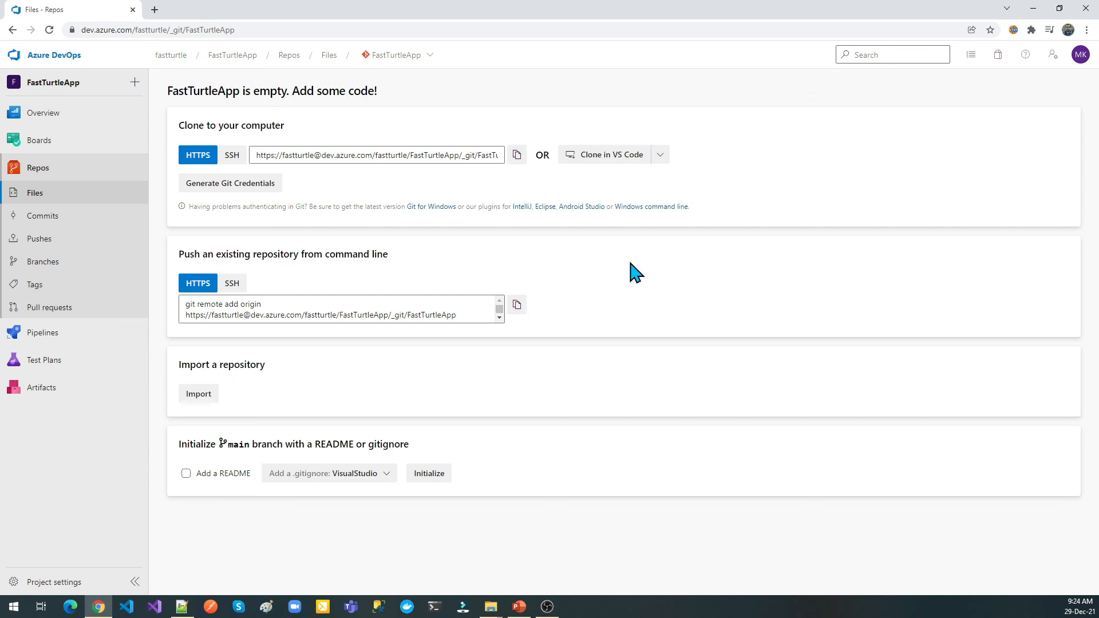
click(429, 474)
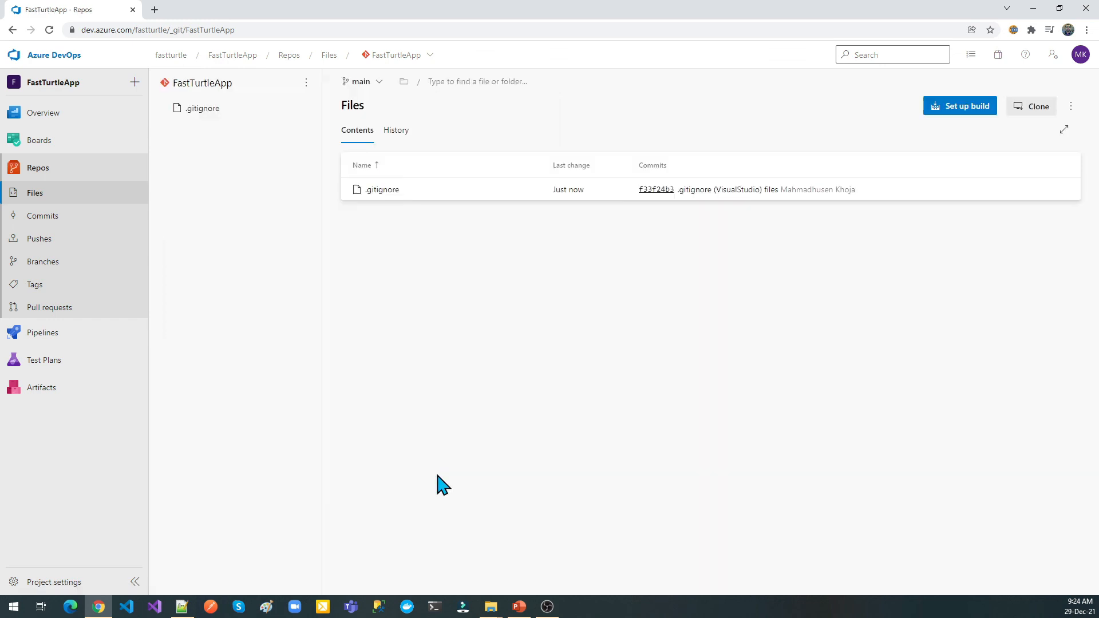
Examine the contents of the .gitignore file in the FastTurtleApp repository and open its commit history.
click(202, 108)
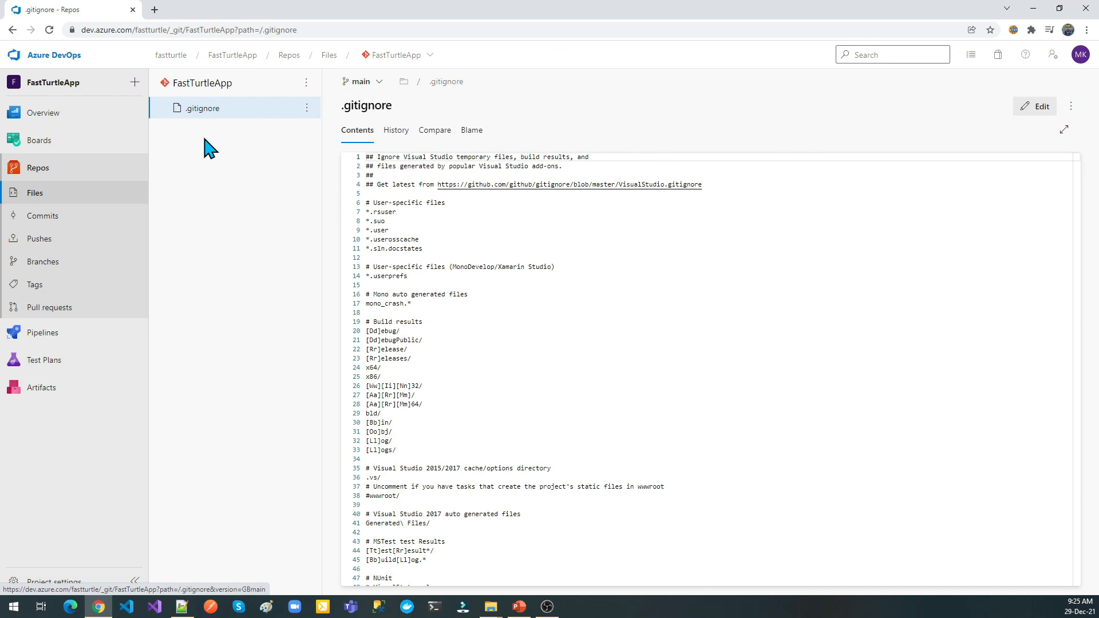
scroll(568, 385, down, 10)
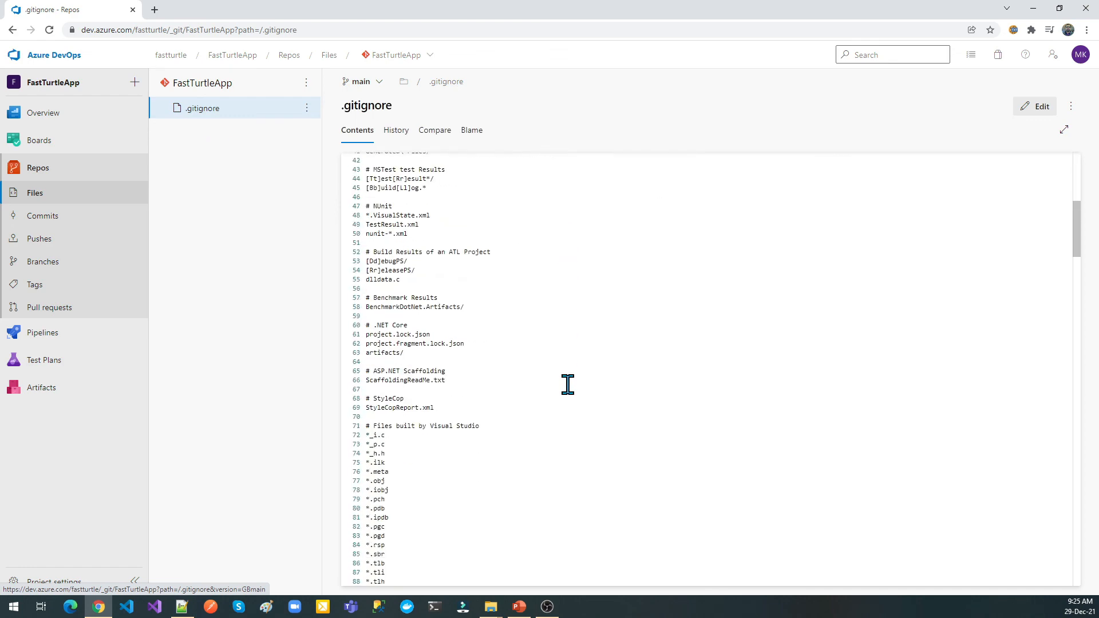
scroll(567, 385, down, 20)
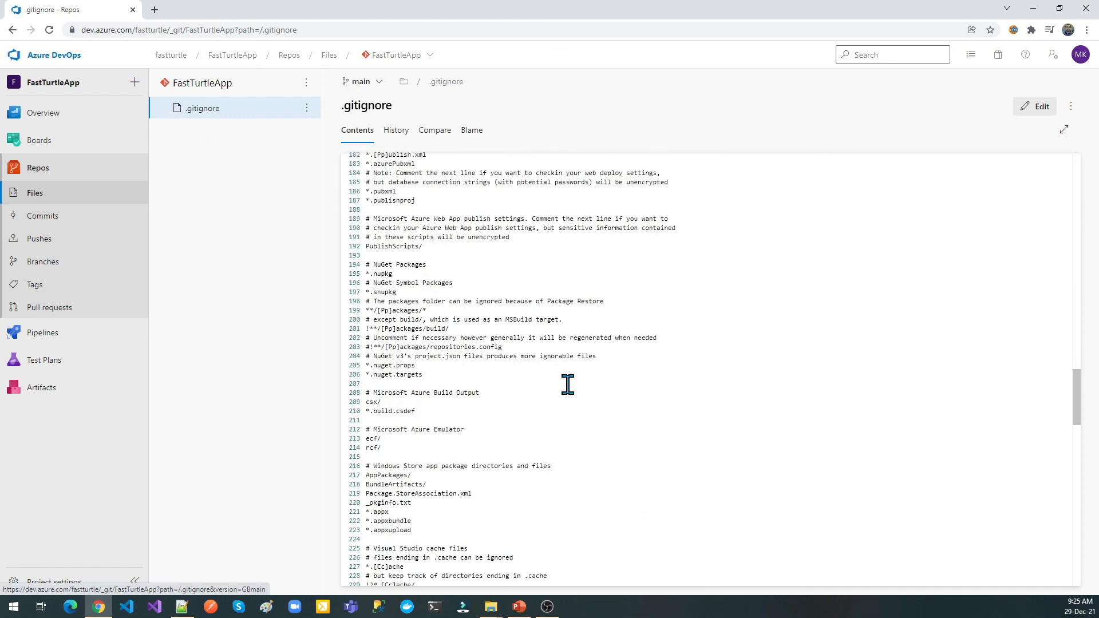
scroll(568, 384, up, 20)
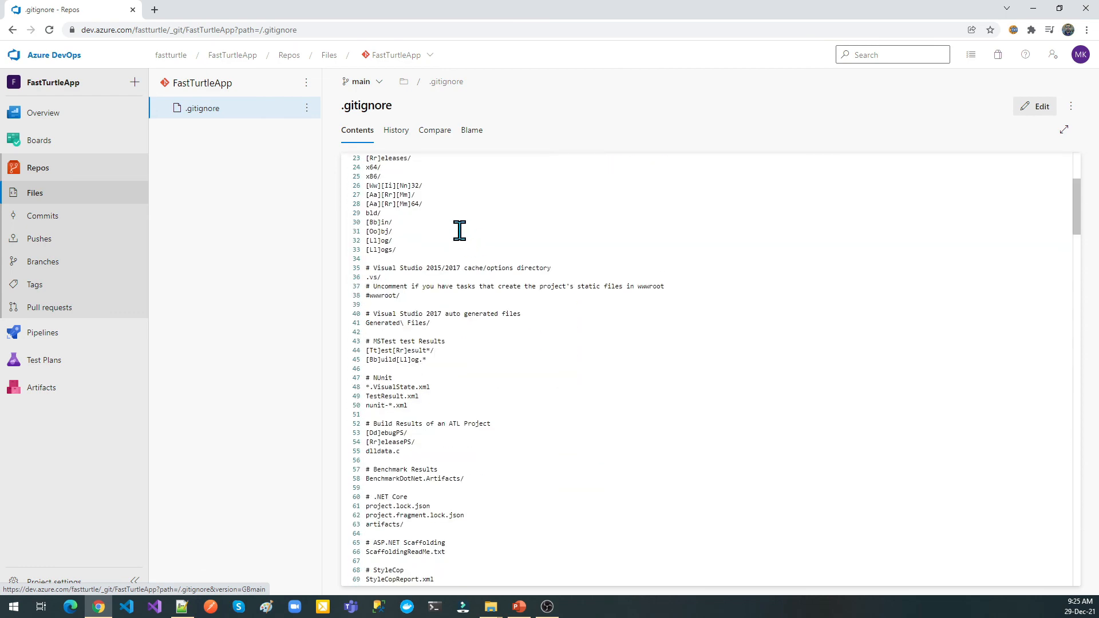
click(399, 135)
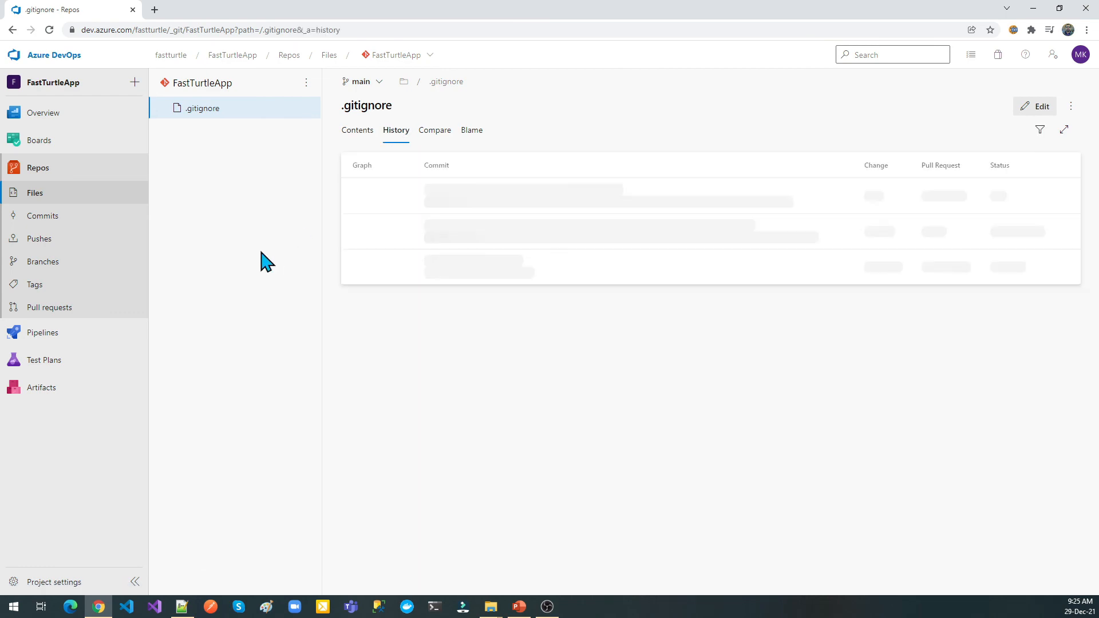